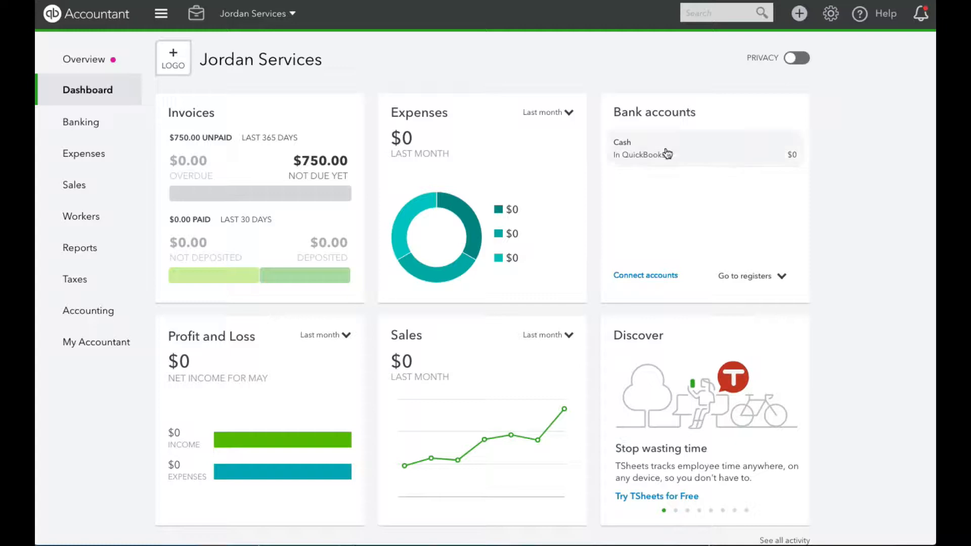
Open the Cash account's bank register, dismiss the register basics tip, and start a new check entry
{"action": "left_click", "coordinate": [642, 153]}
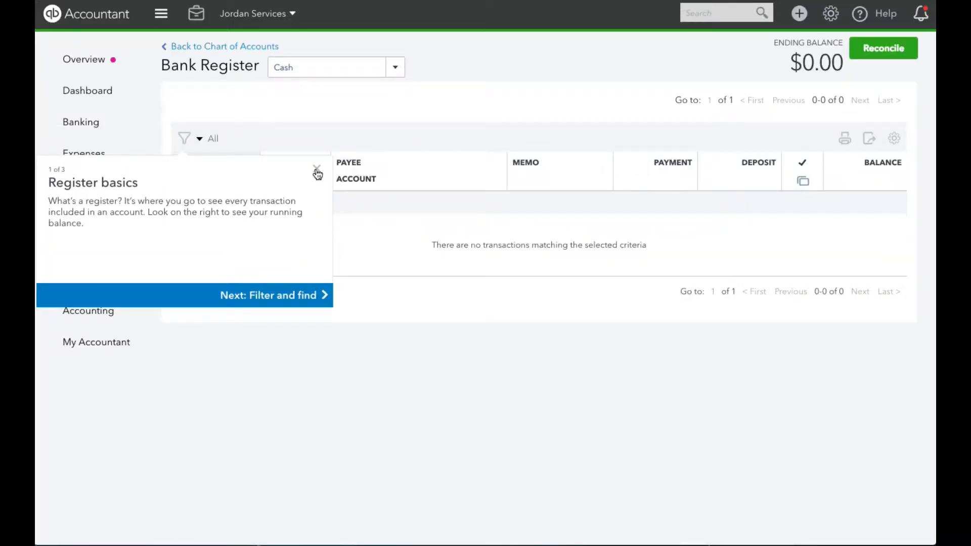
{"action": "left_click", "coordinate": [314, 168]}
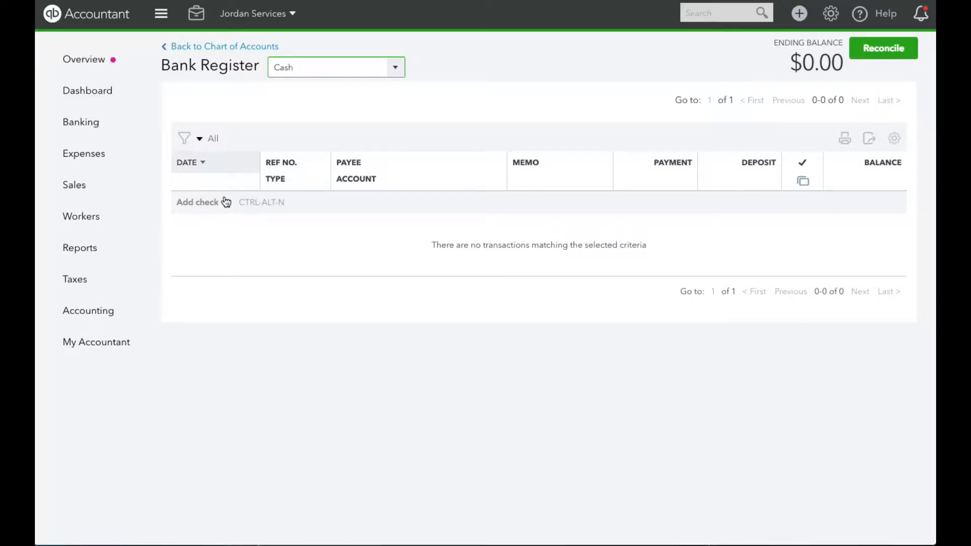
{"action": "left_click", "coordinate": [197, 205]}
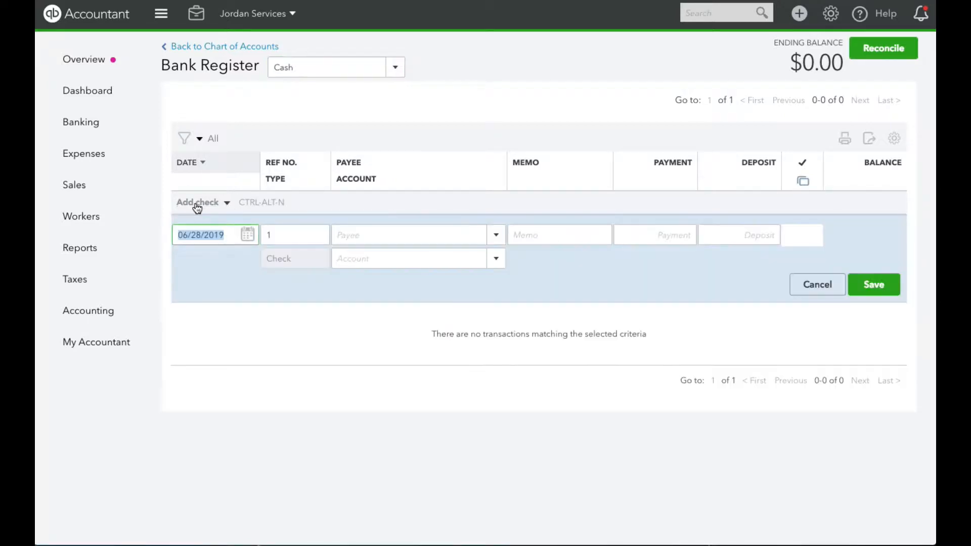
{"action": "left_click", "coordinate": [227, 205]}
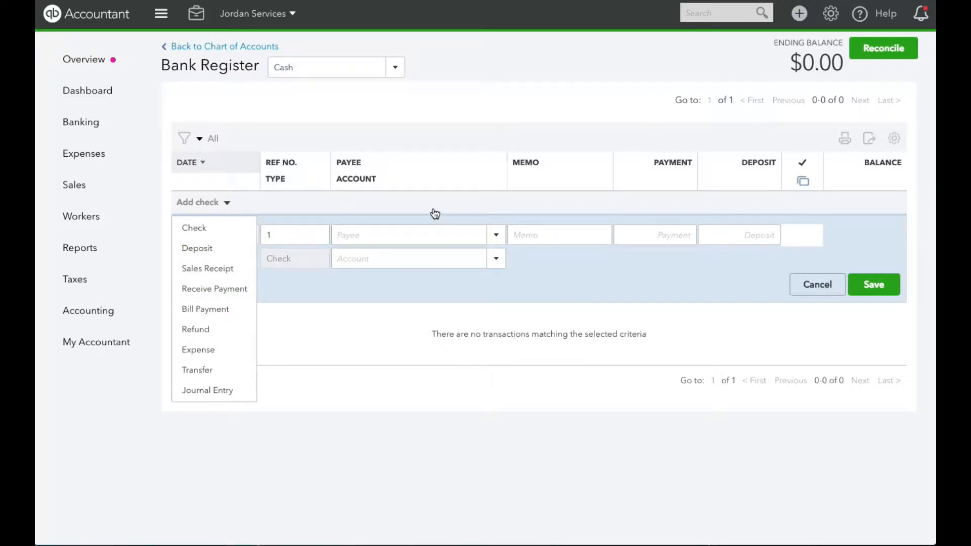
Enter the payee's name on the check and save it as a new vendor
{"action": "left_click", "coordinate": [443, 234]}
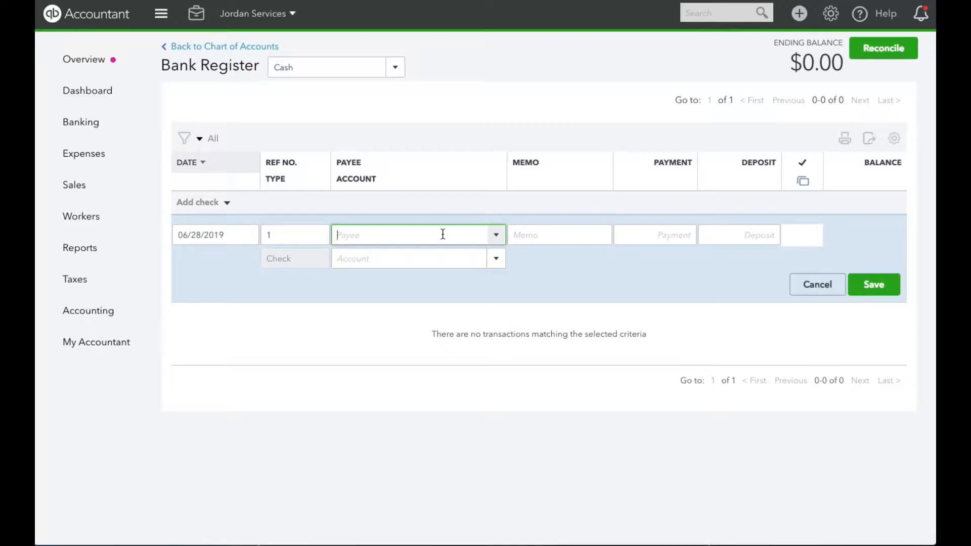
{"action": "type", "text": "Eddy"}
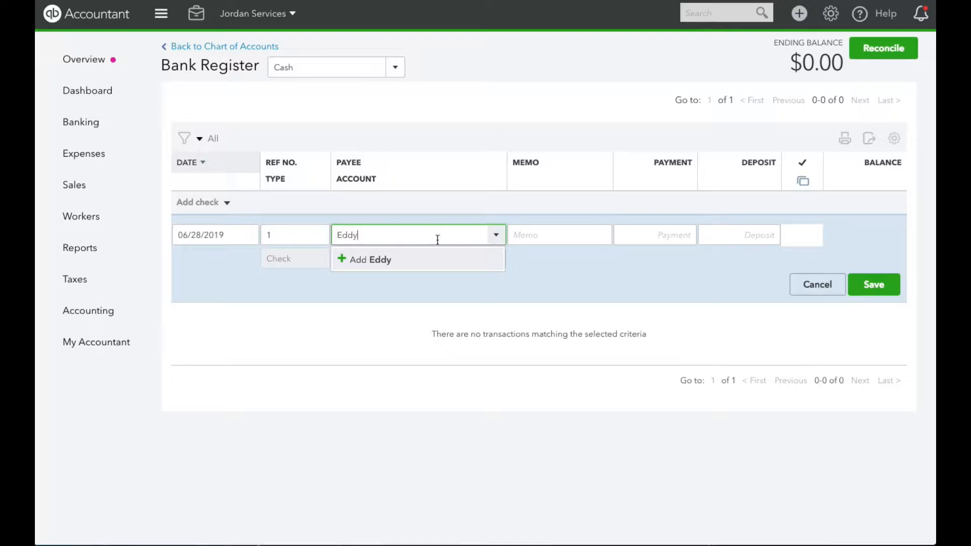
{"action": "left_click", "coordinate": [372, 260]}
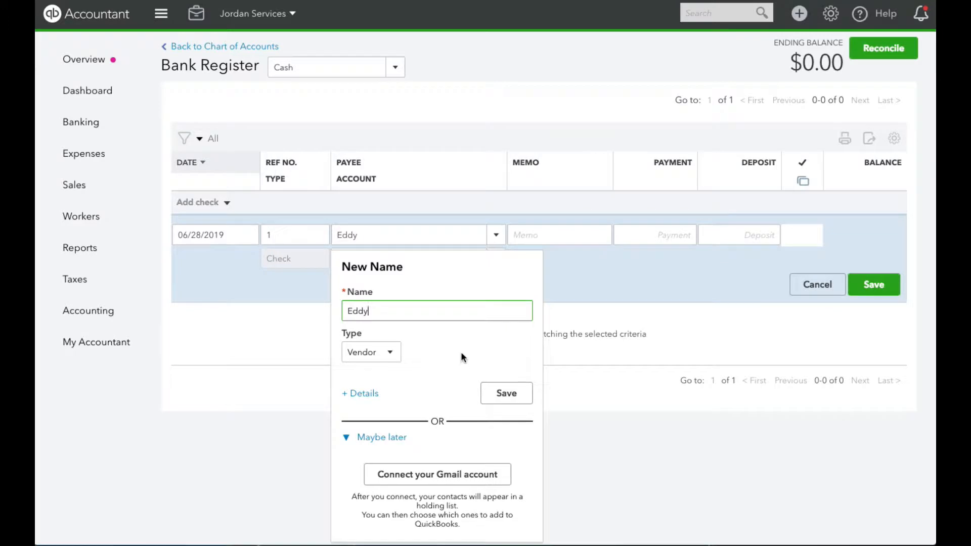
{"action": "left_click", "coordinate": [520, 398]}
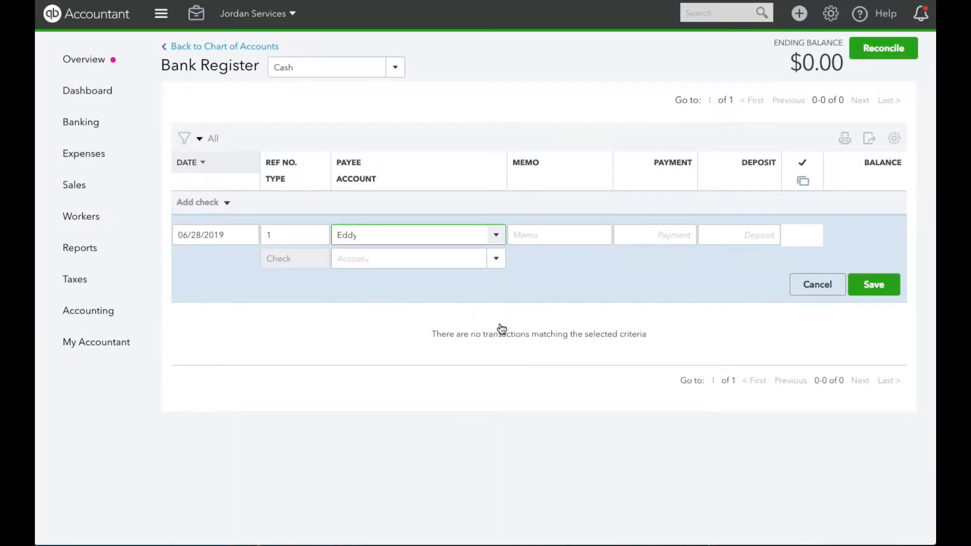
Set the check payment to 500.00, assign it to the Contractors expense account, and save the transaction
{"action": "left_click", "coordinate": [667, 242]}
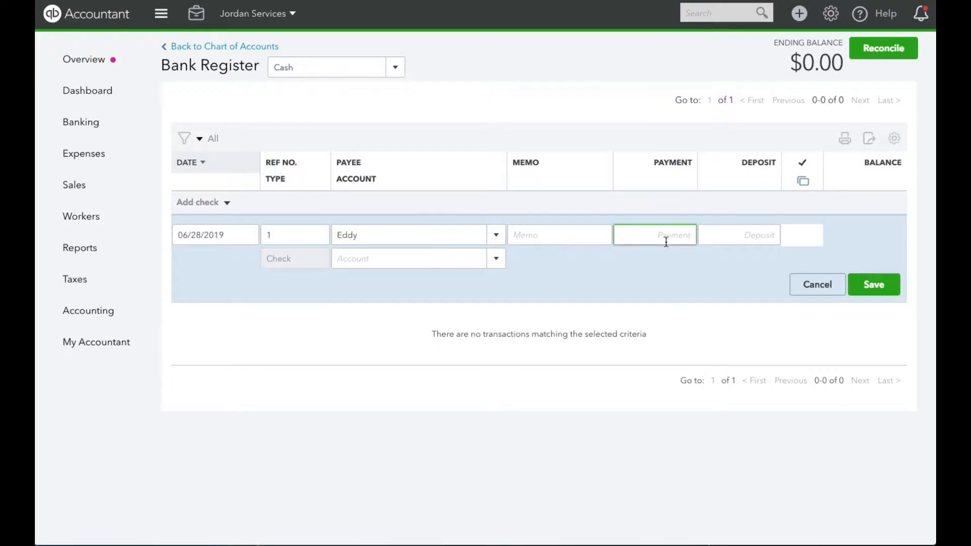
{"action": "type", "text": "500.00"}
{"action": "left_click", "coordinate": [438, 263]}
{"action": "type", "text": "Contractors"}
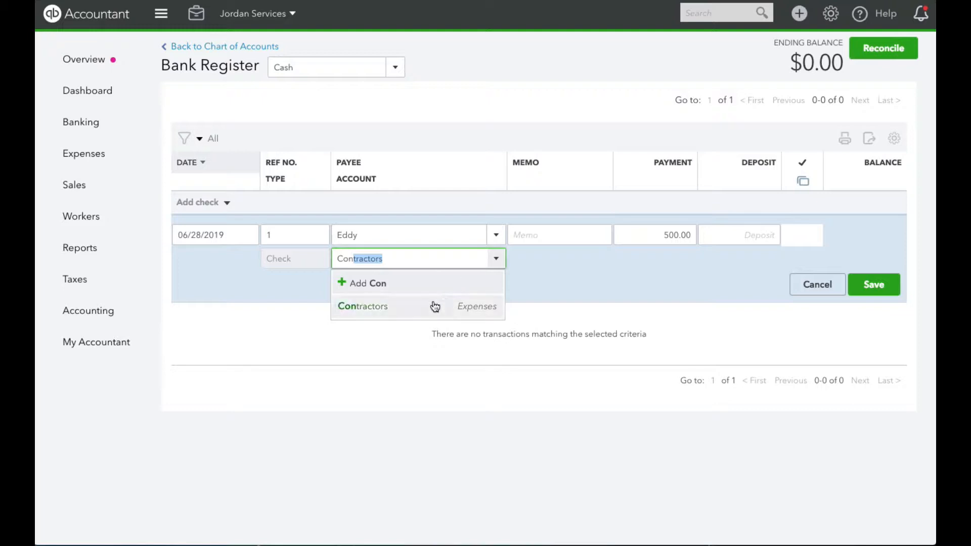
{"action": "left_click", "coordinate": [428, 306]}
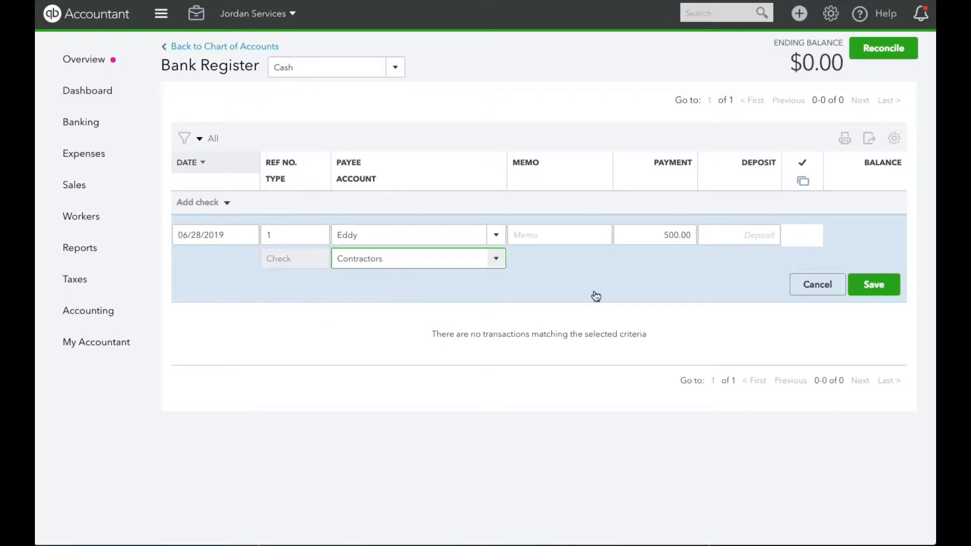
{"action": "left_click", "coordinate": [875, 285]}
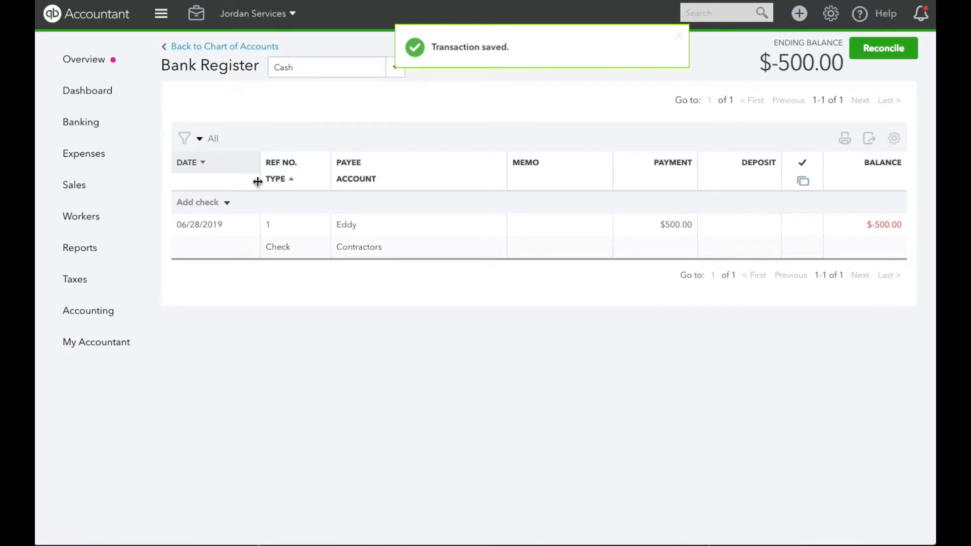
Add a 20,000.00 deposit to the Cash register under Sales of Product Income and save it
{"action": "left_click", "coordinate": [230, 203]}
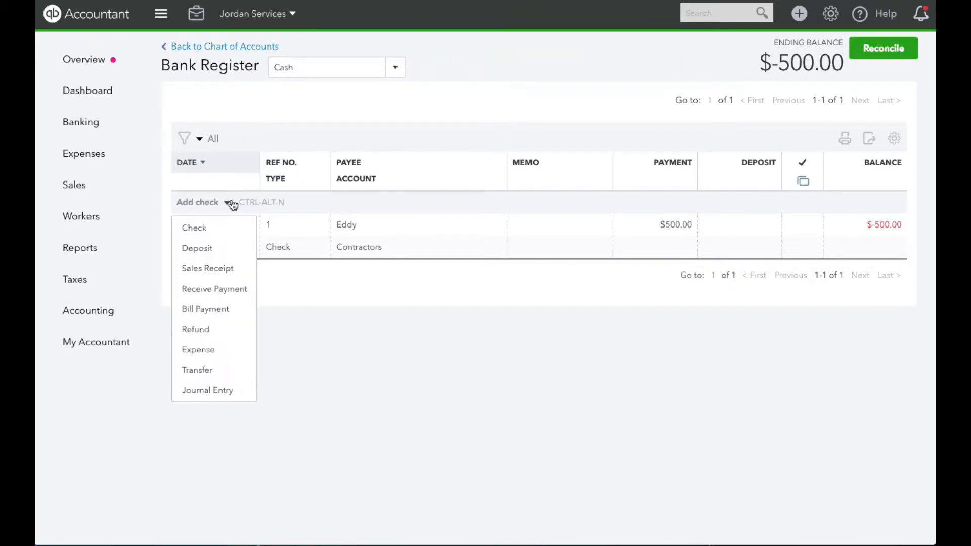
{"action": "left_click", "coordinate": [200, 250]}
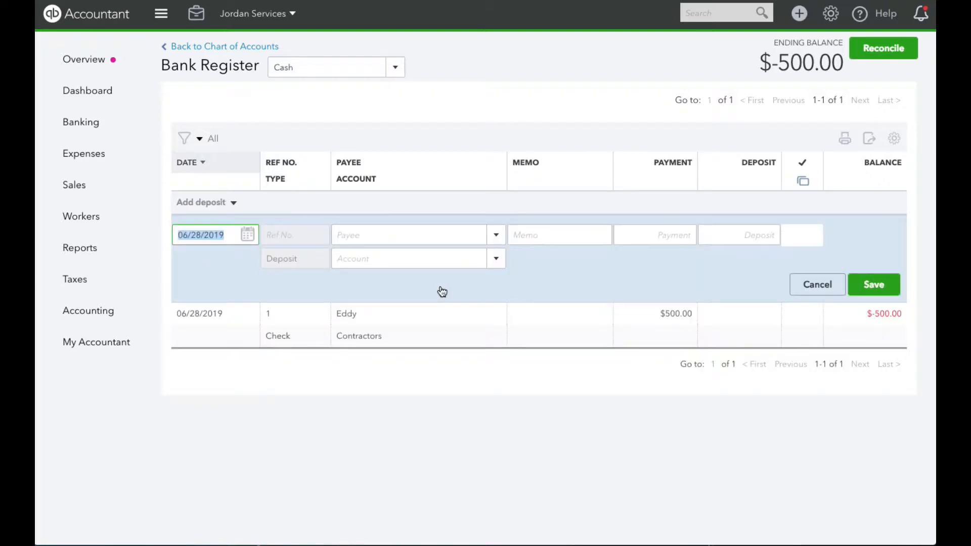
{"action": "left_click", "coordinate": [739, 235]}
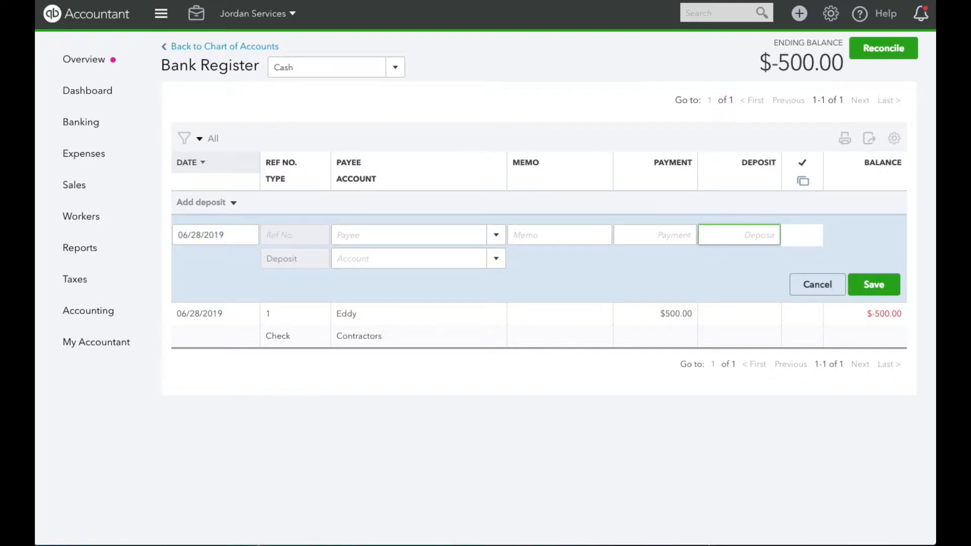
{"action": "type", "text": "20,0"}
{"action": "type", "text": "00.00"}
{"action": "left_click", "coordinate": [422, 257]}
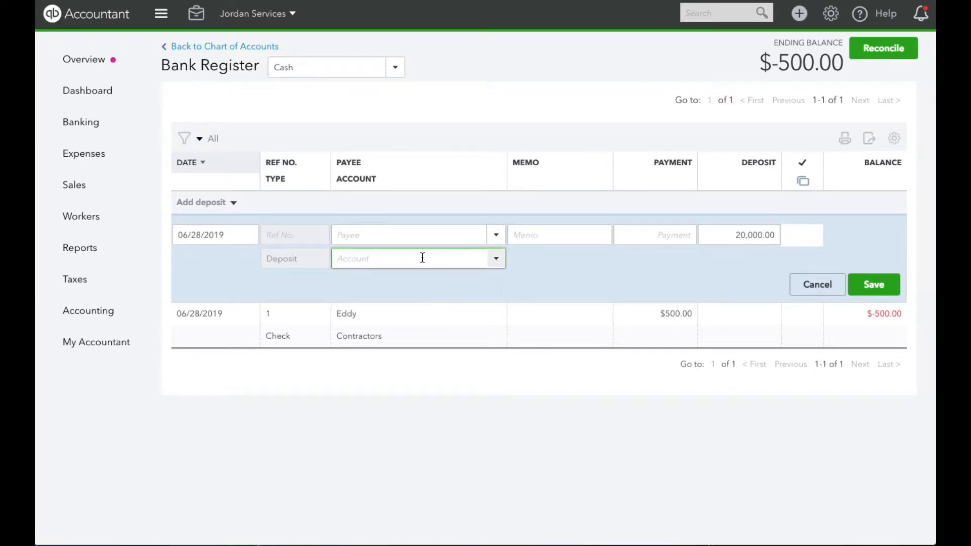
{"action": "type", "text": "sa"}
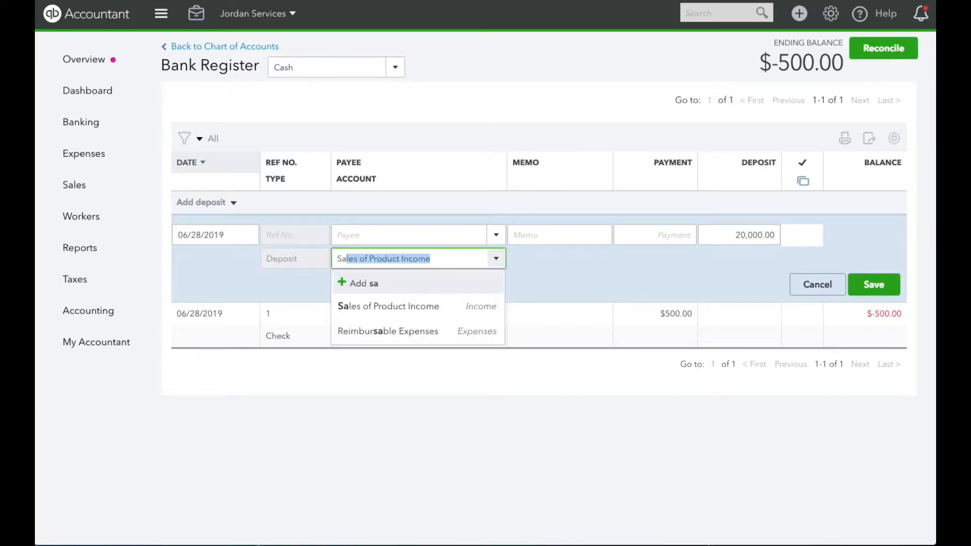
{"action": "left_click", "coordinate": [435, 307]}
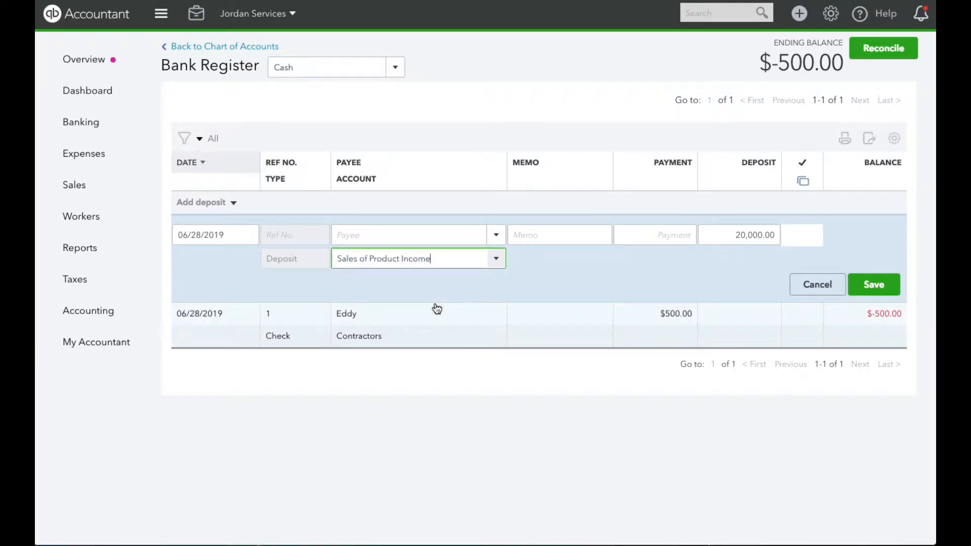
{"action": "left_click", "coordinate": [878, 286]}
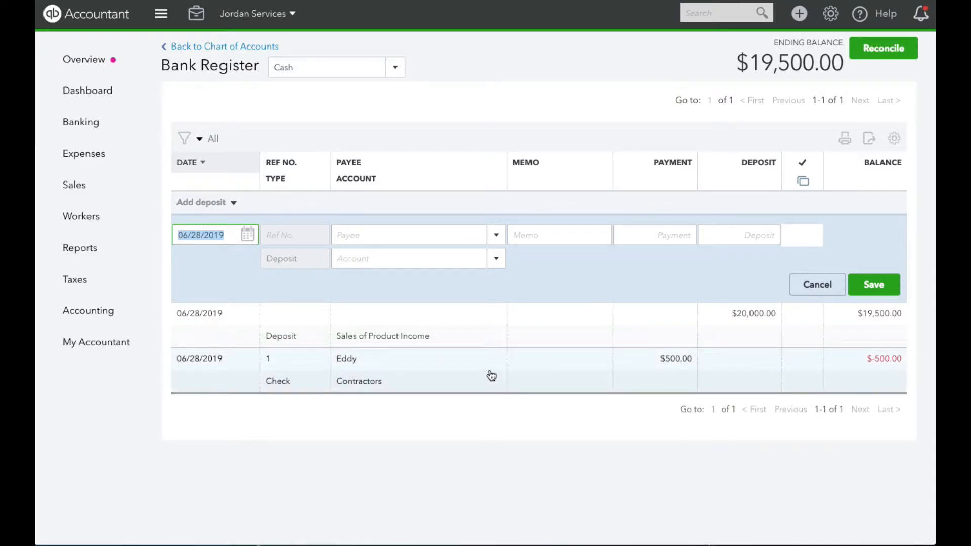
Open the Sales of Product Income deposit from the register in the full Bank Deposit form
{"action": "left_click", "coordinate": [283, 366]}
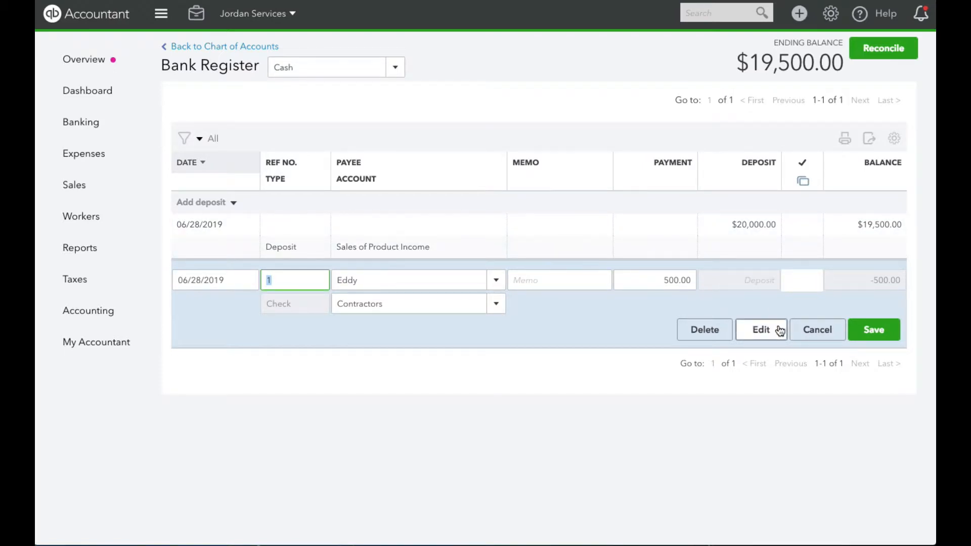
{"action": "left_click", "coordinate": [627, 230]}
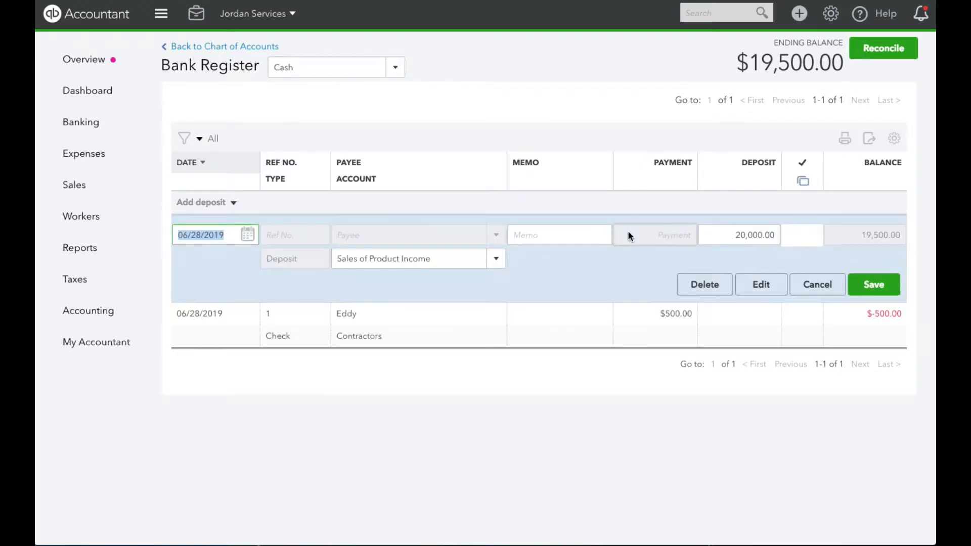
{"action": "left_click", "coordinate": [764, 291]}
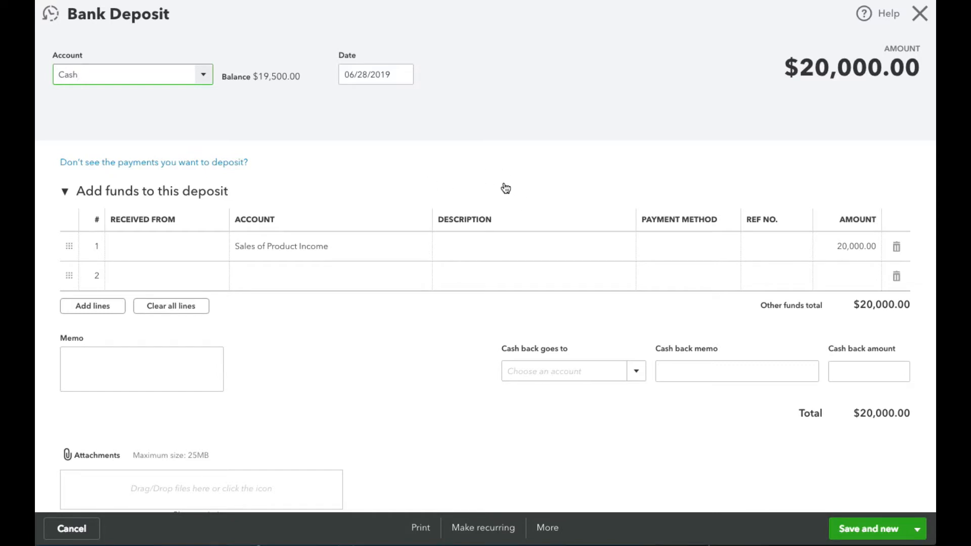
On the deposit's second line, create an income account named Tour Guide Sales with detail type Service/Fee Income
{"action": "left_click", "coordinate": [330, 282]}
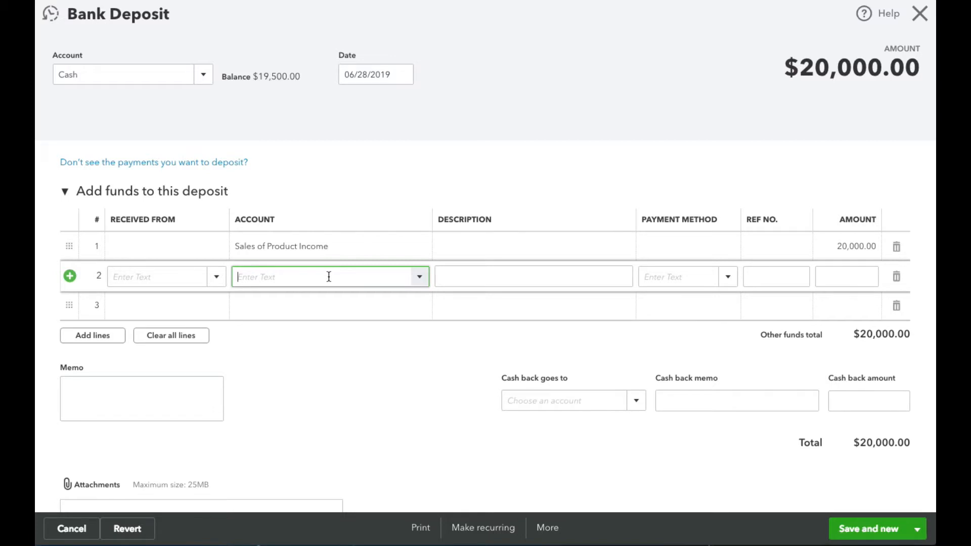
{"action": "type", "text": "To"}
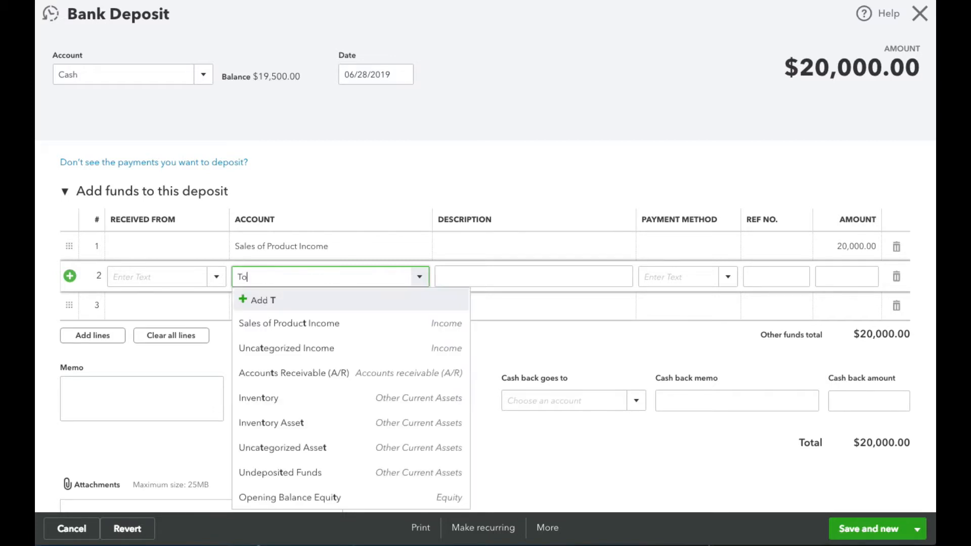
{"action": "type", "text": "ur Guide Sales"}
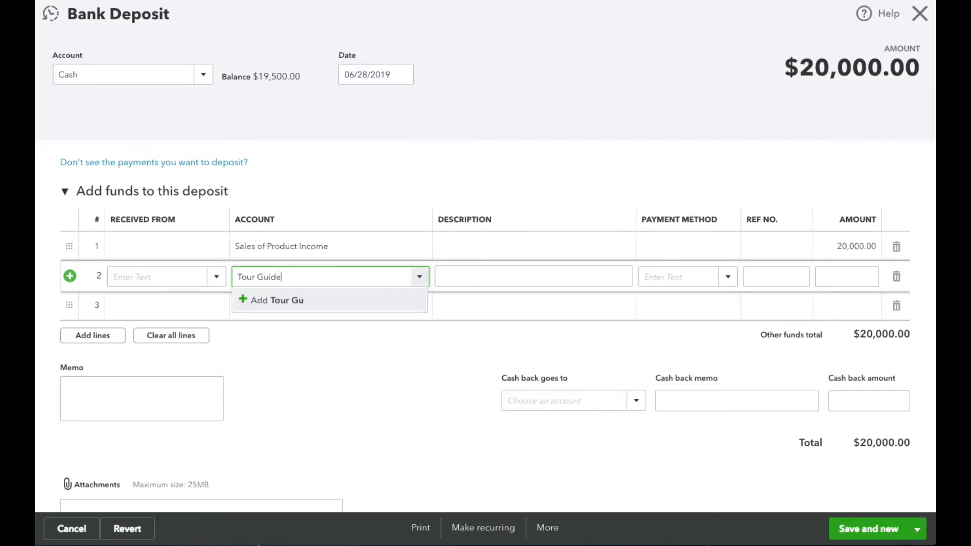
{"action": "left_click", "coordinate": [324, 301]}
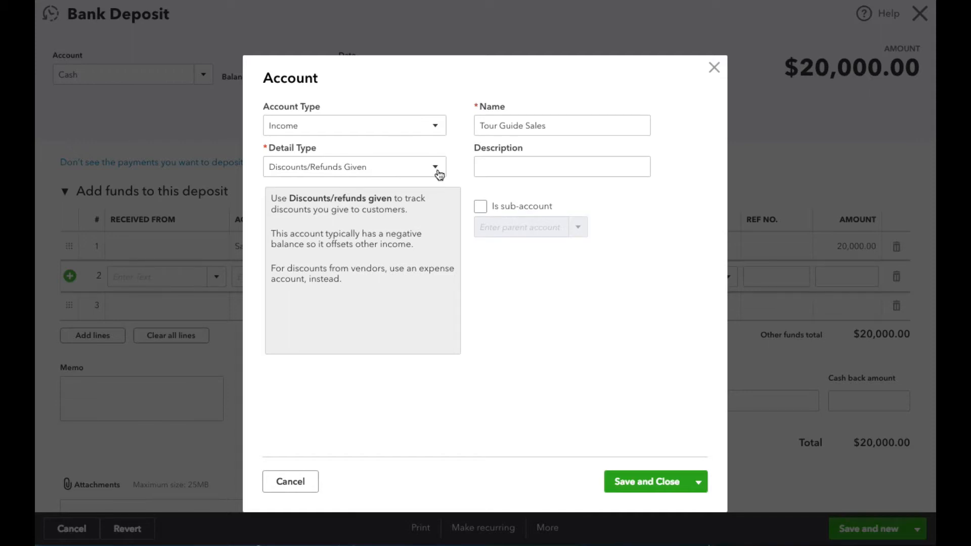
{"action": "left_click", "coordinate": [436, 169]}
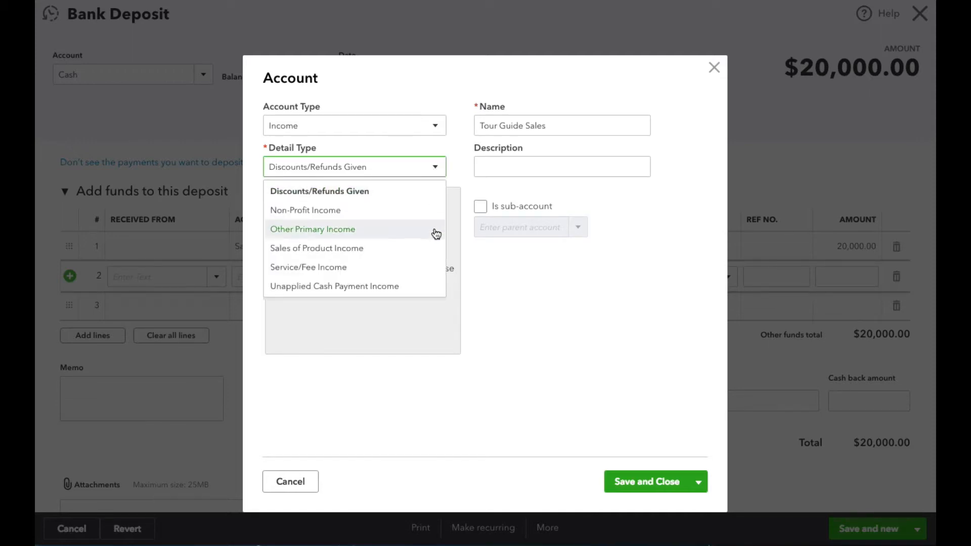
{"action": "left_click", "coordinate": [338, 268]}
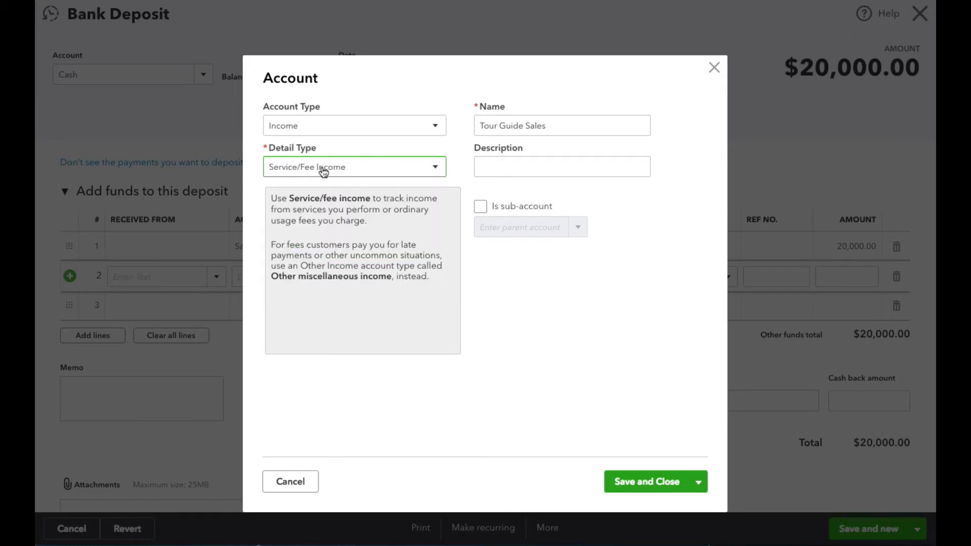
{"action": "left_click", "coordinate": [652, 483]}
Set the Tour Guide Sales line to 10,000.00 and subtract 10000 from the Sales of Product Income line's amount
{"action": "left_click", "coordinate": [819, 276]}
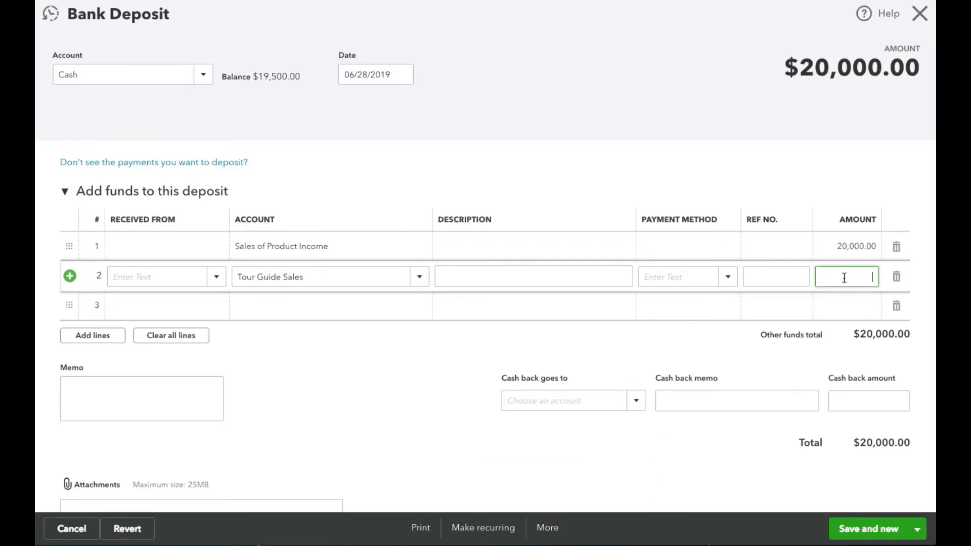
{"action": "type", "text": "100000.00"}
{"action": "left_click", "coordinate": [849, 307]}
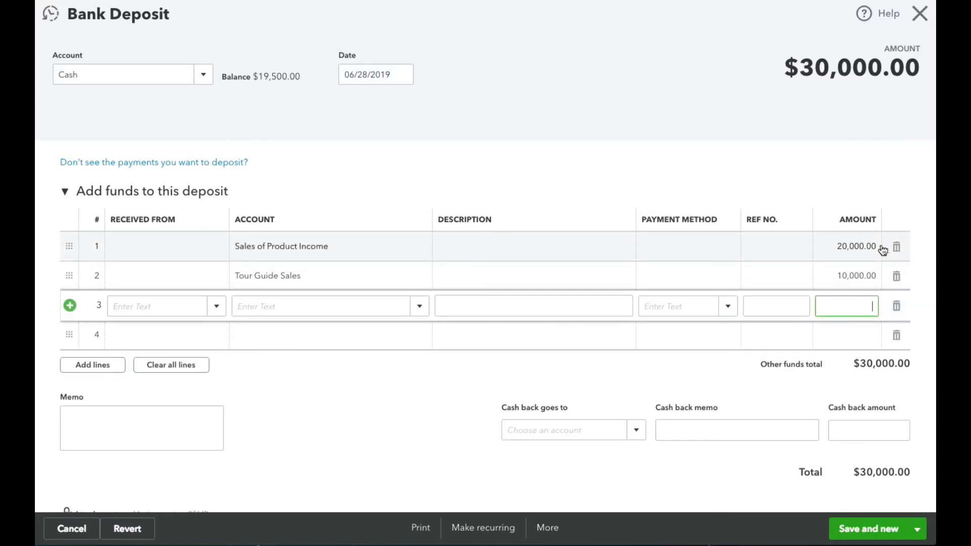
{"action": "left_click", "coordinate": [878, 247]}
{"action": "left_click", "coordinate": [878, 247]}
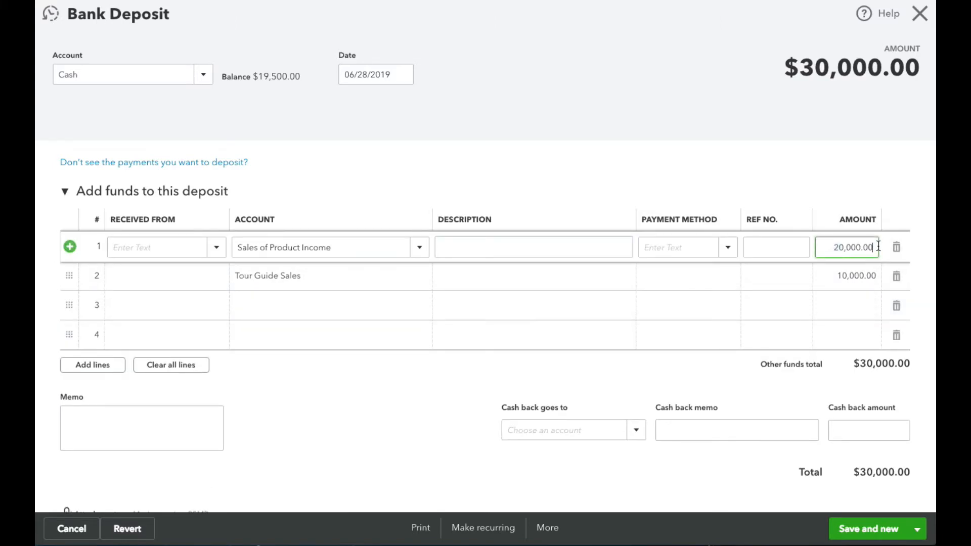
{"action": "type", "text": "-10000"}
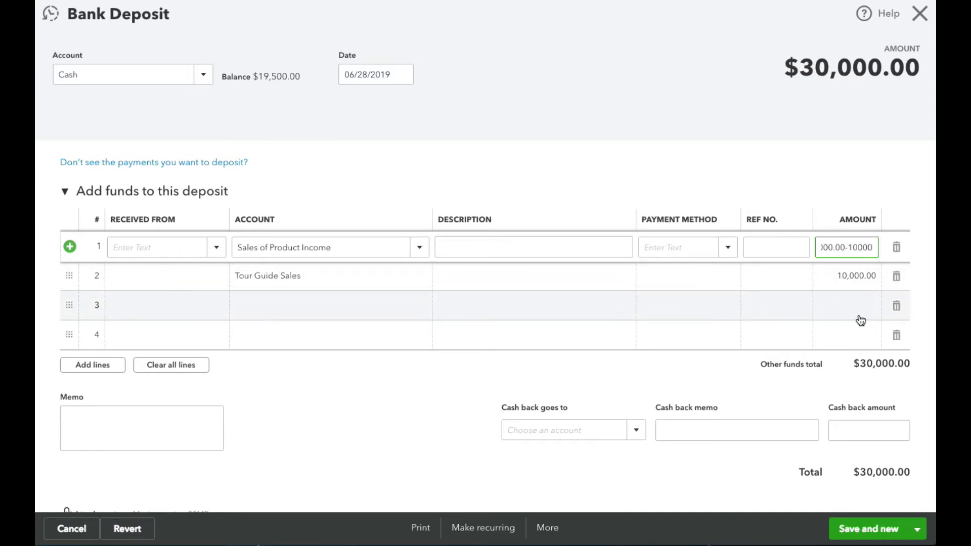
{"action": "left_click", "coordinate": [838, 317]}
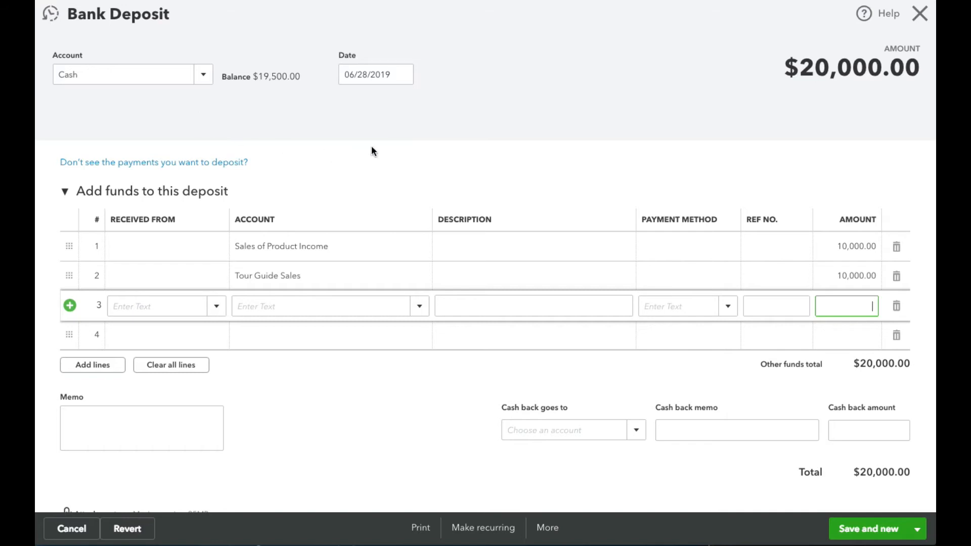
Save and close the split bank deposit, returning to the Cash register
{"action": "left_click", "coordinate": [917, 529]}
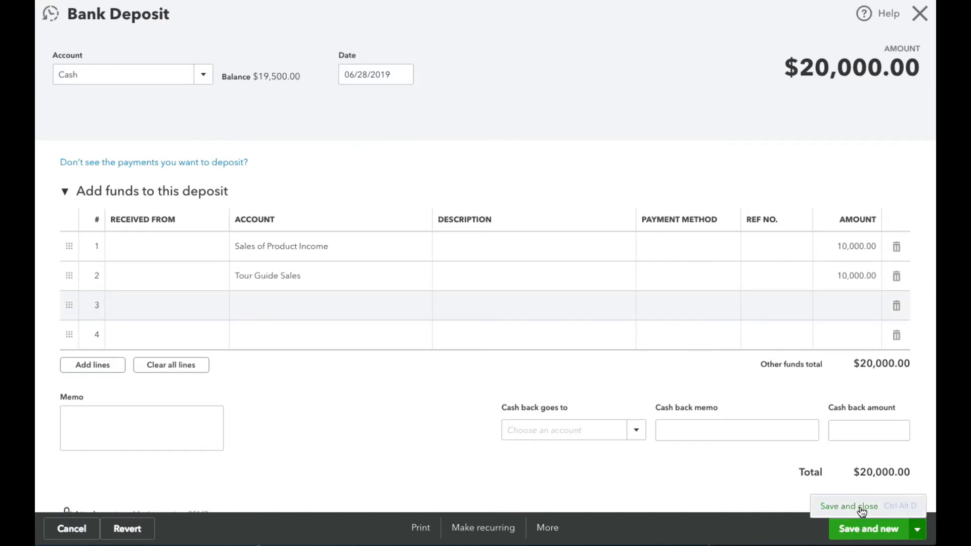
{"action": "left_click", "coordinate": [851, 508]}
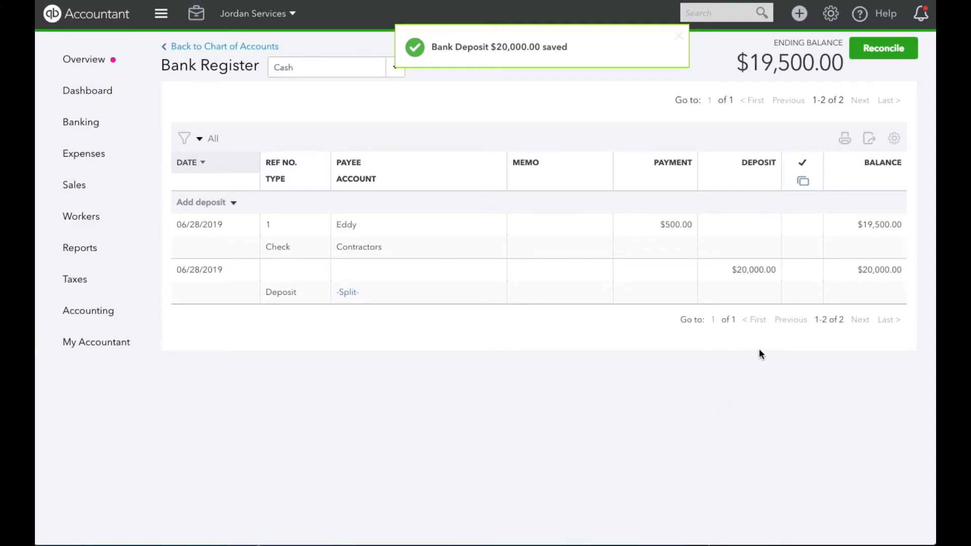
{"action": "mouse_move", "coordinate": [350, 296]}
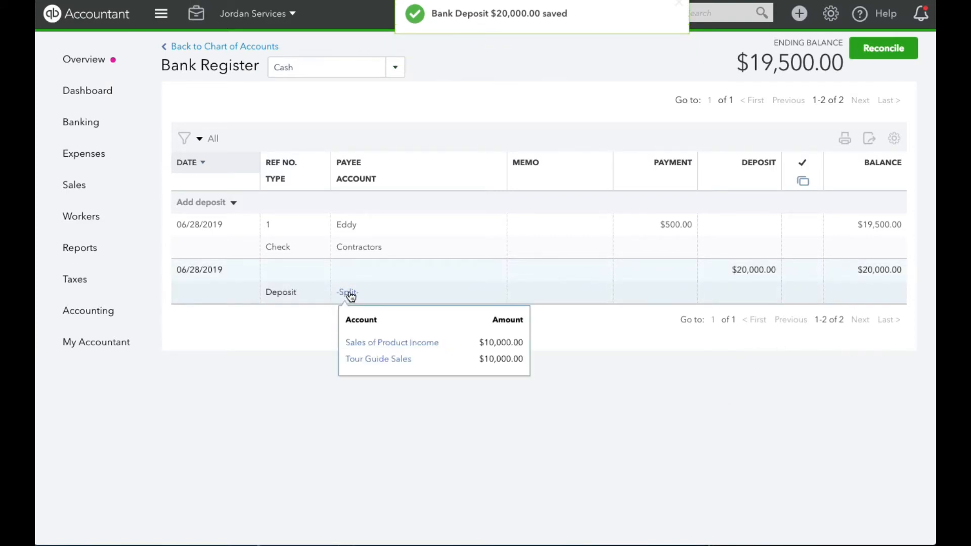